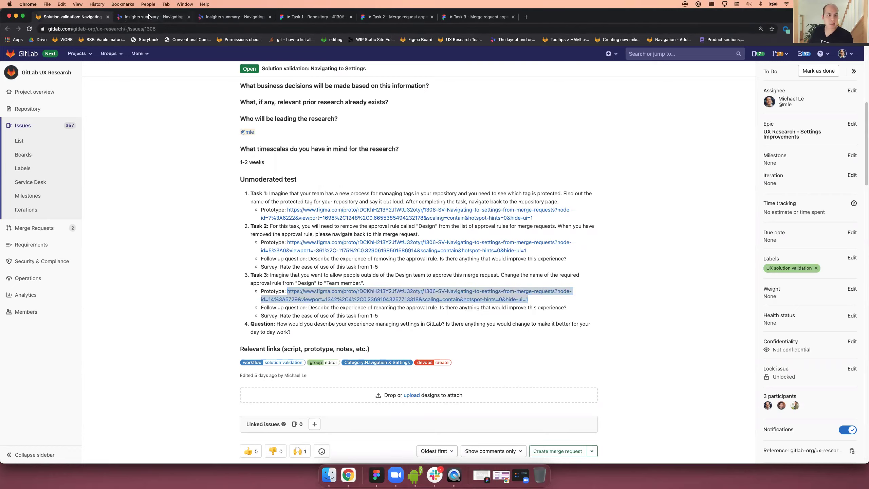
Open the insights summary, and in the Task 1 prototype go to the Repository settings.
click(207, 17)
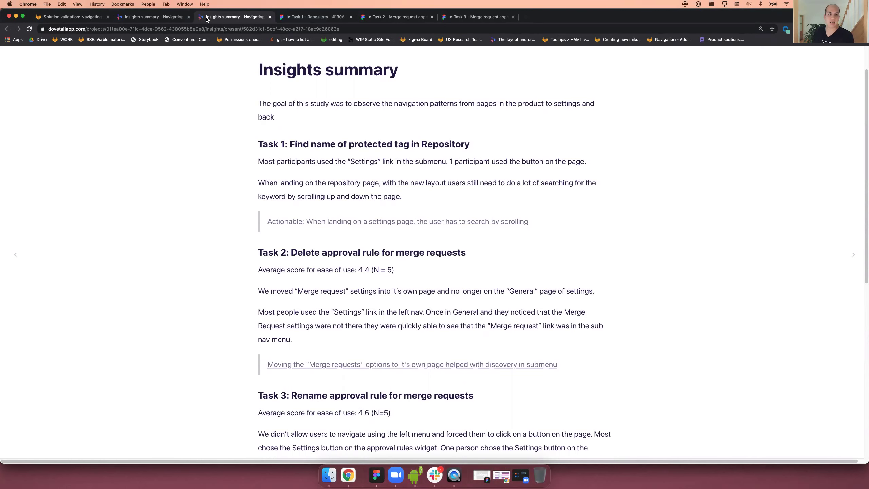
click(316, 14)
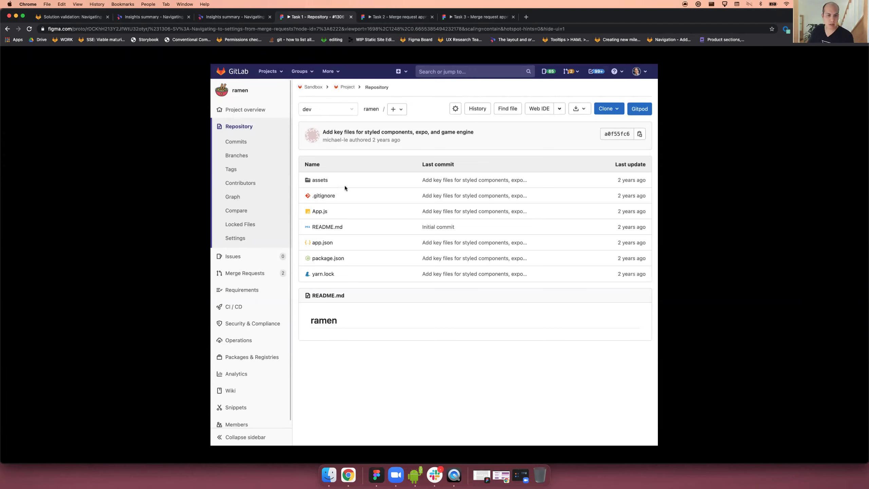
click(251, 238)
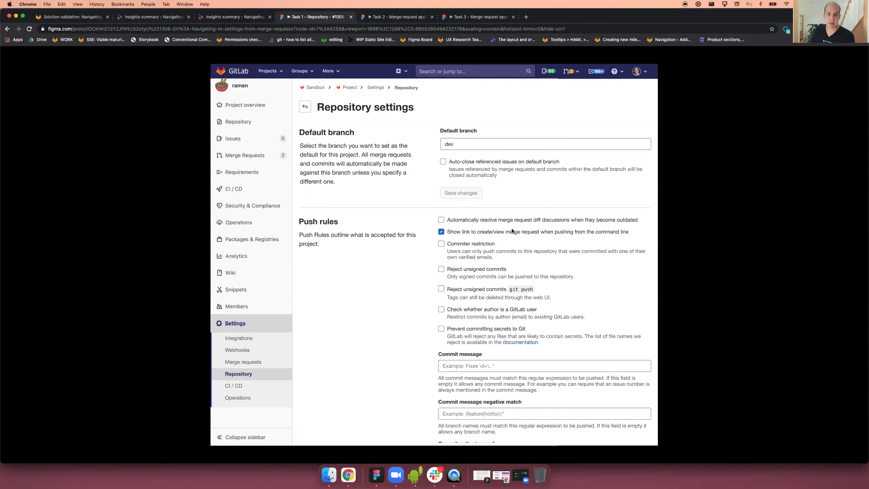
Examine the Repository settings for the protected branches, protected tags, deploy tokens and deploy keys sections.
scroll(512, 231, down, 20)
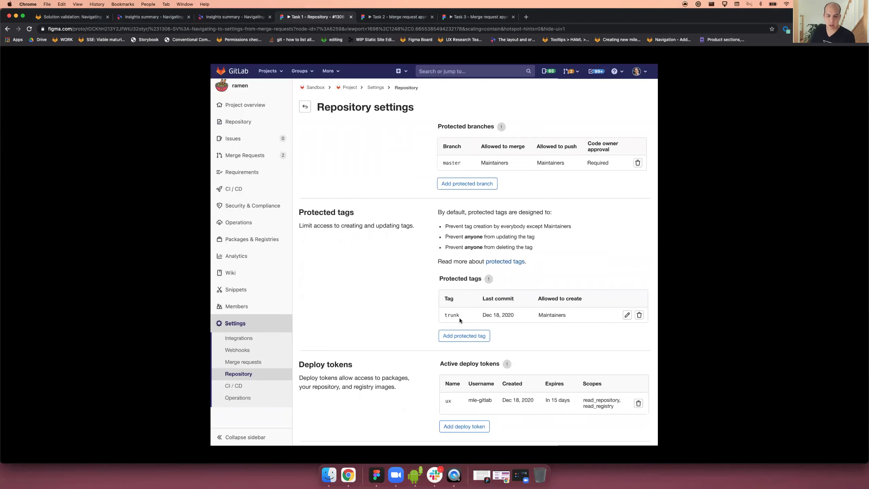
scroll(366, 187, up, 20)
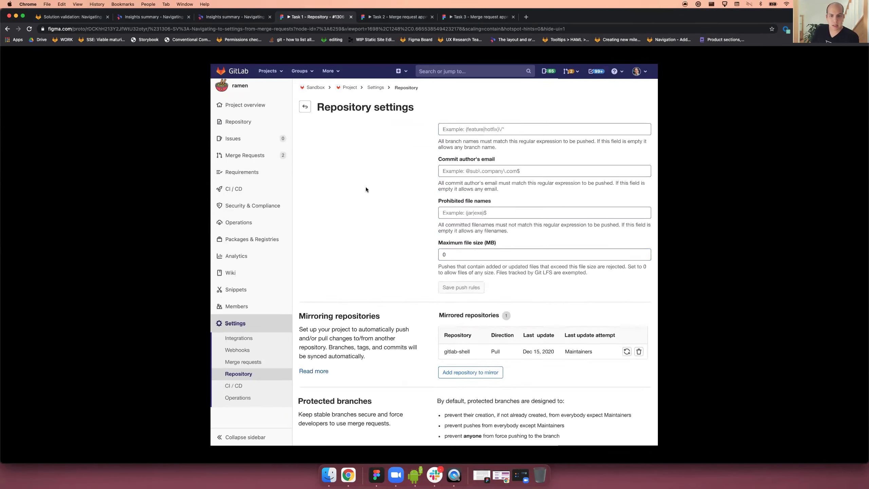
scroll(365, 187, down, 20)
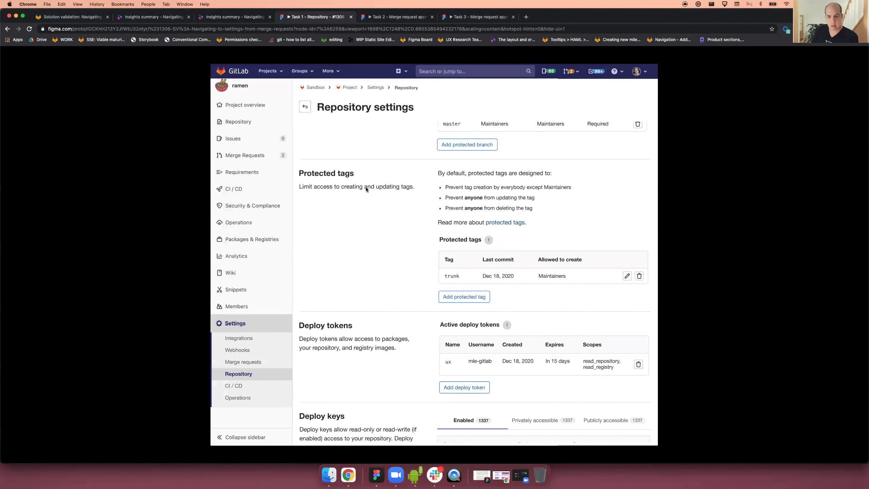
scroll(365, 186, up, 8)
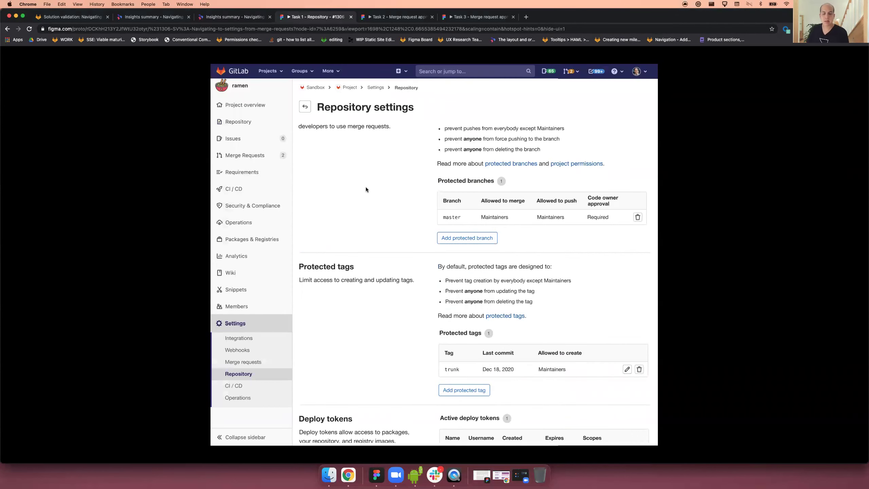
scroll(442, 177, down, 1)
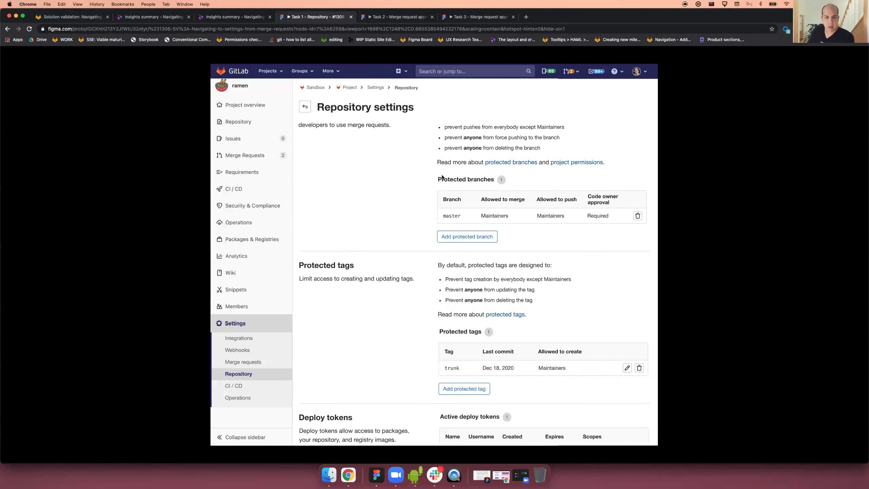
scroll(442, 177, down, 5)
scroll(442, 177, up, 6)
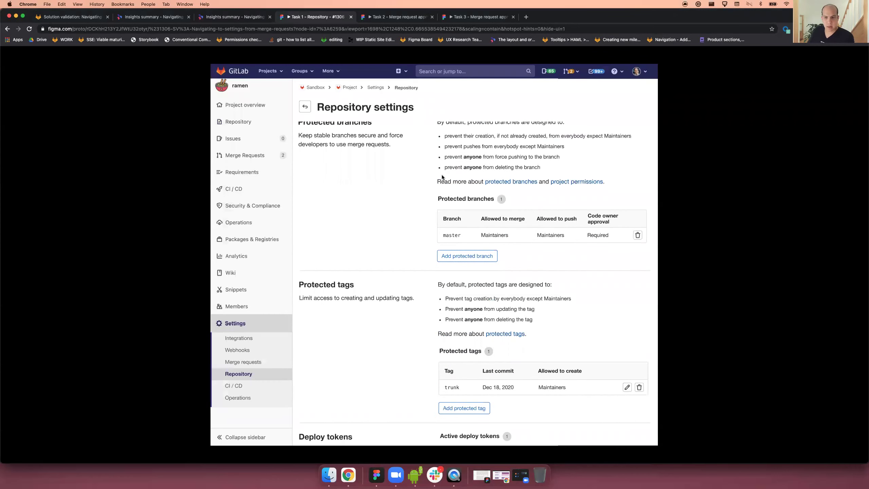
scroll(442, 177, up, 4)
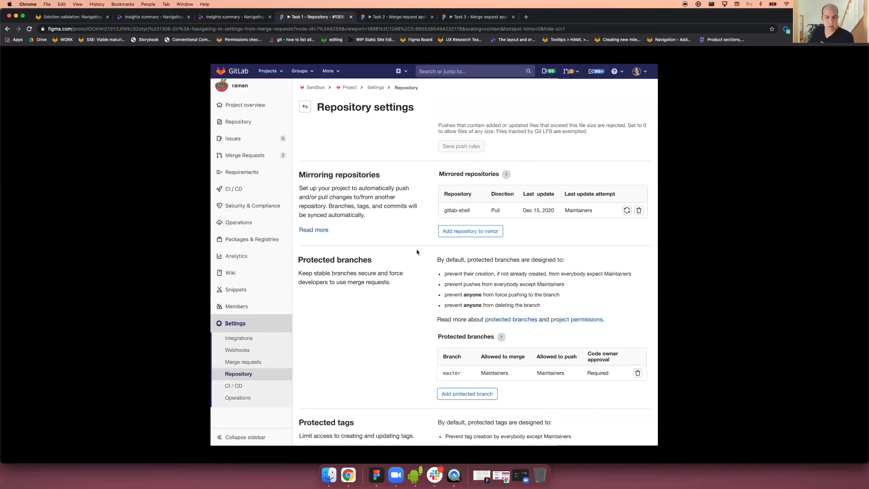
scroll(468, 291, down, 9)
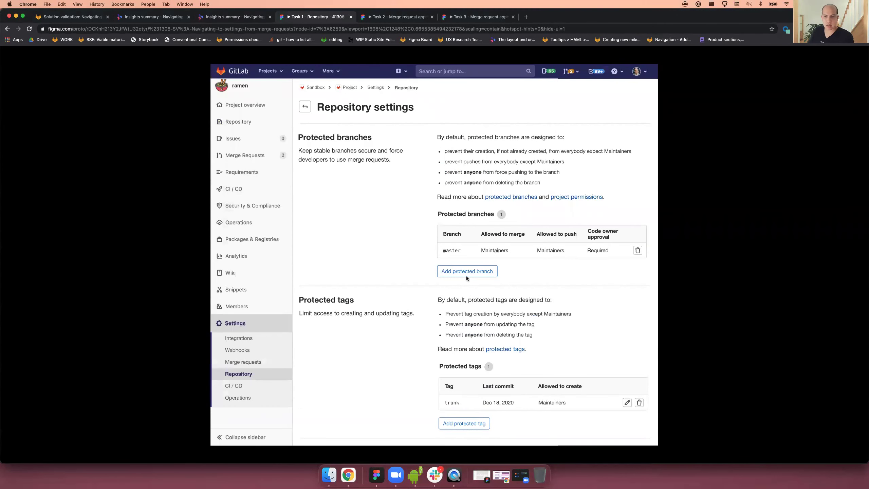
scroll(465, 276, down, 2)
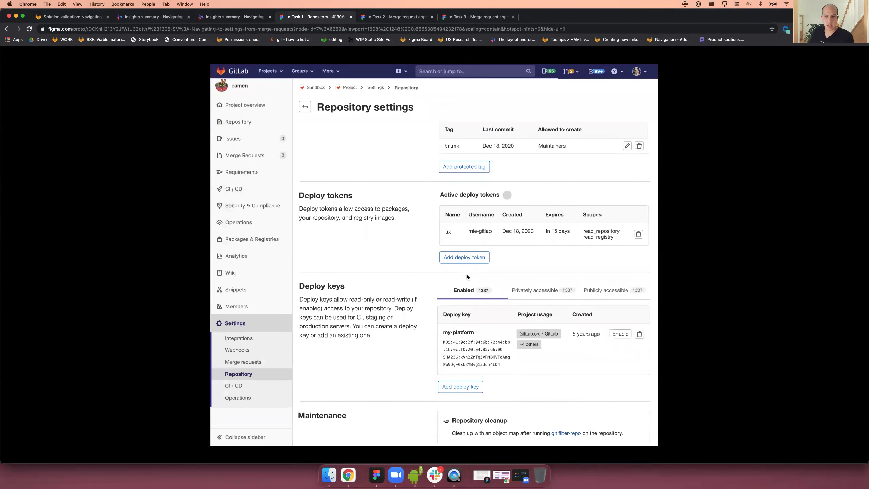
scroll(346, 190, down, 2)
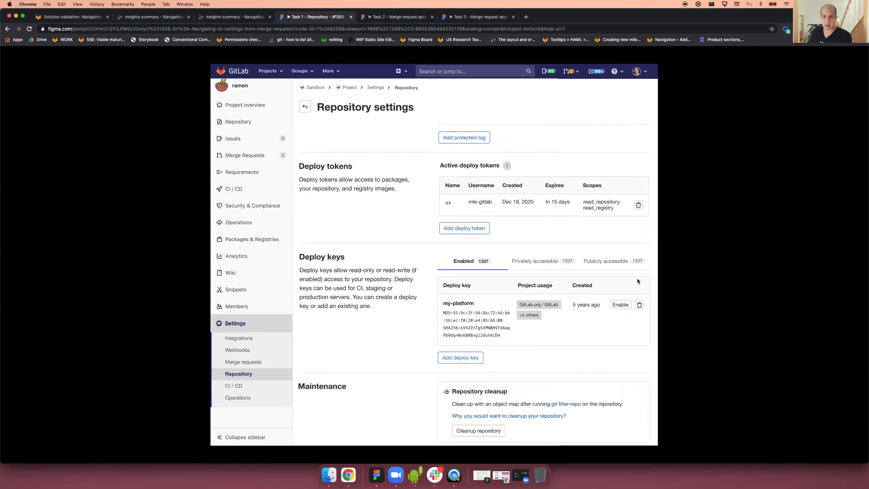
scroll(526, 200, up, 5)
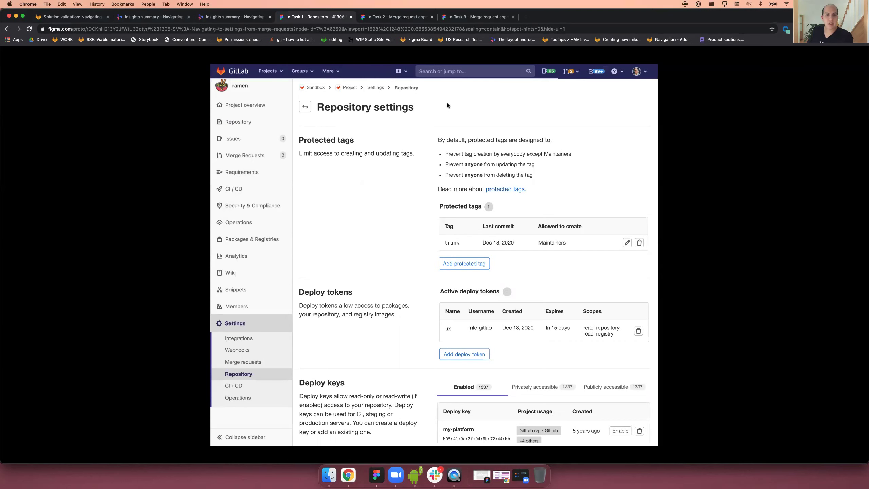
In the Task 2 prototype, view the merge request's eligible approvers and look through the project's General settings.
click(390, 17)
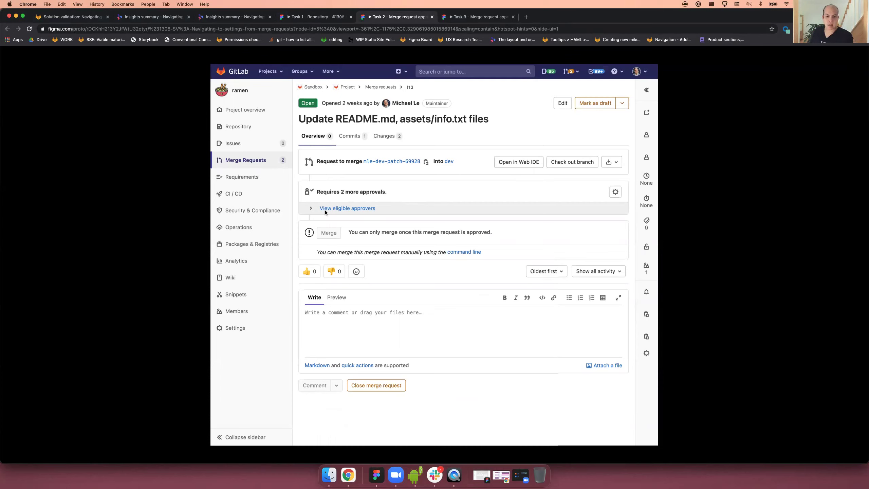
click(312, 207)
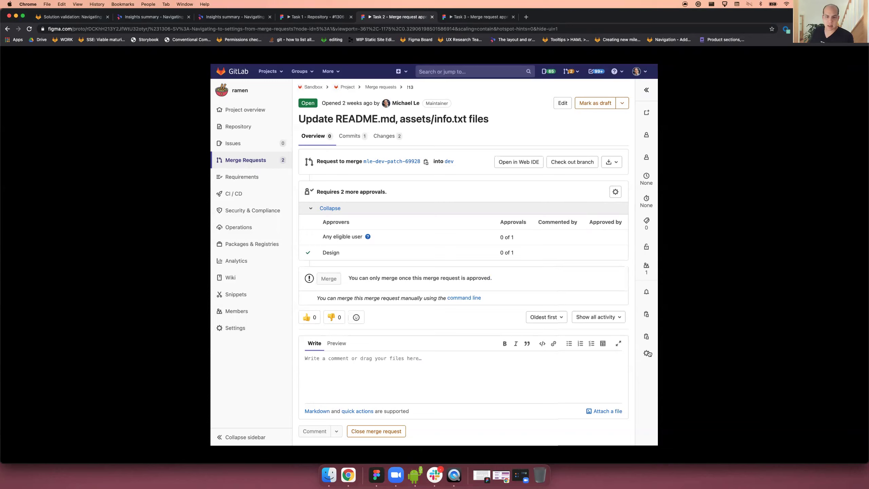
click(242, 328)
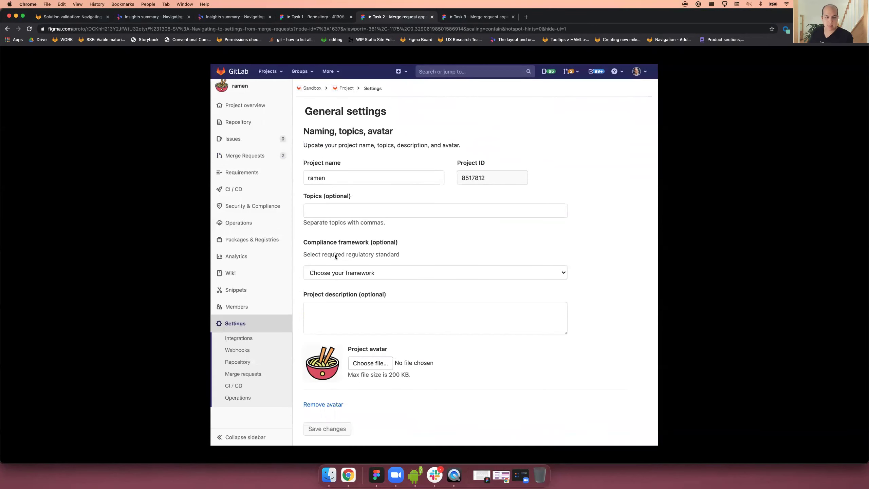
scroll(396, 361, down, 7)
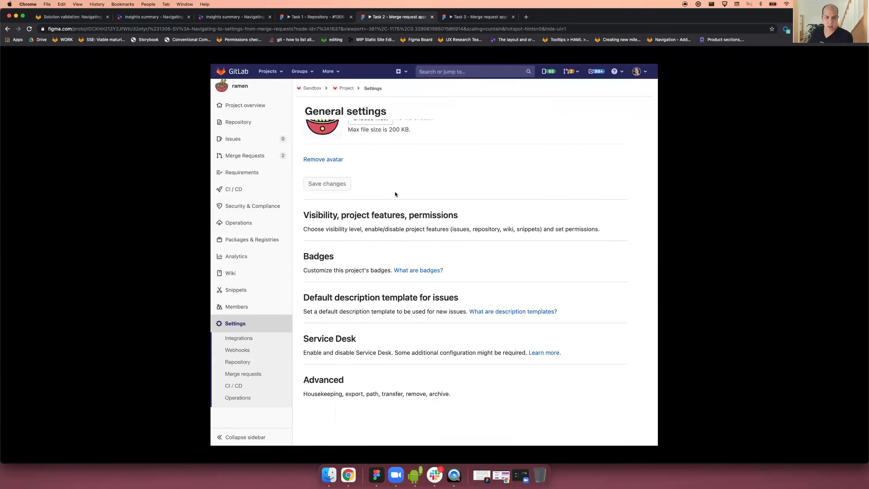
scroll(402, 365, up, 3)
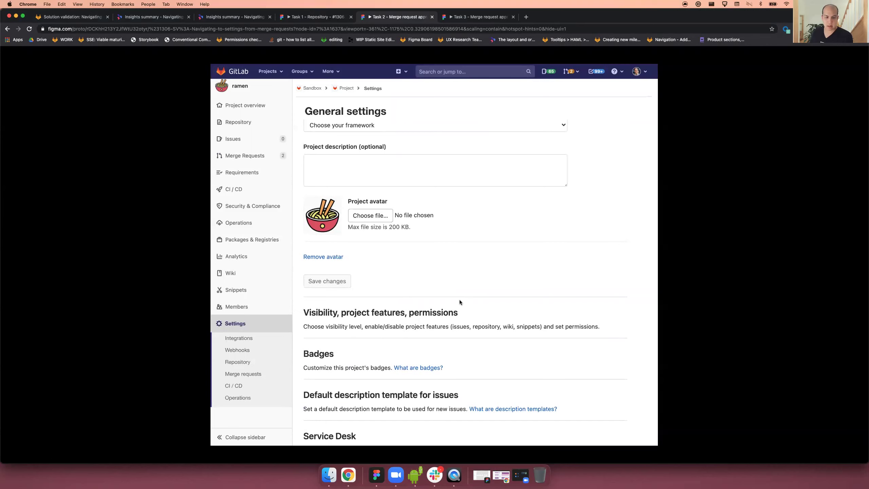
Remove the Design approval rule in the project's Merge request settings.
click(257, 376)
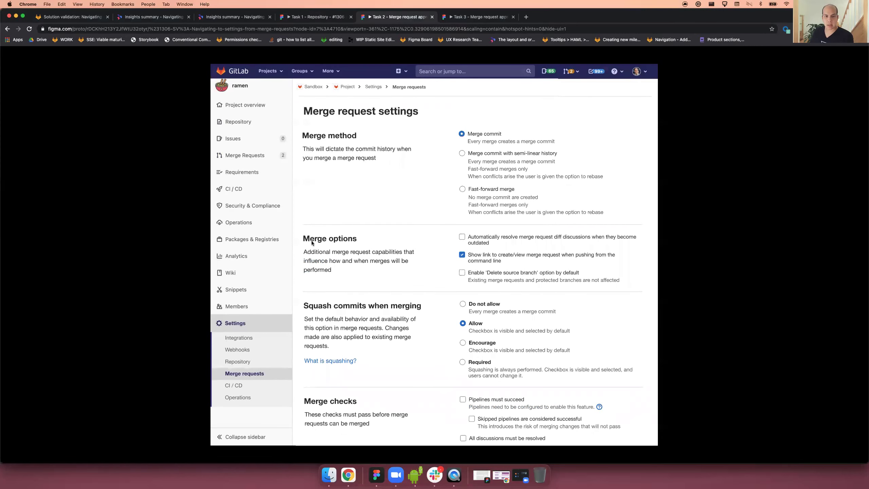
scroll(389, 333, down, 3)
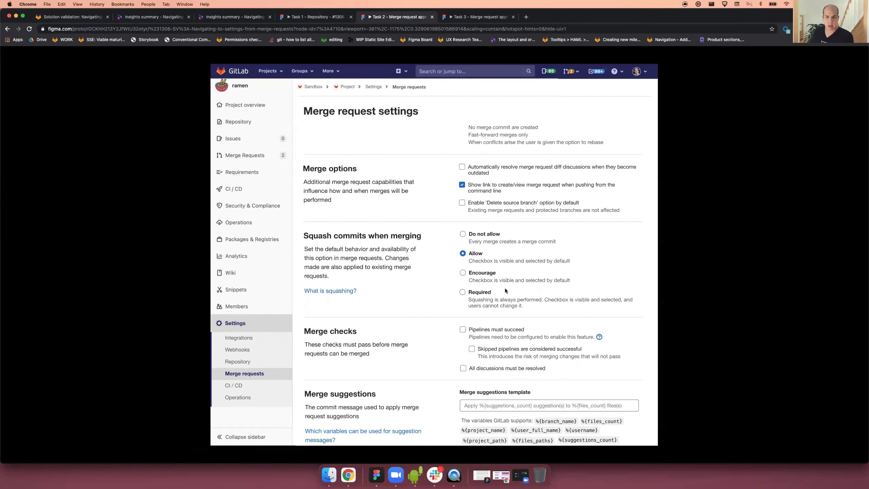
scroll(502, 308, down, 10)
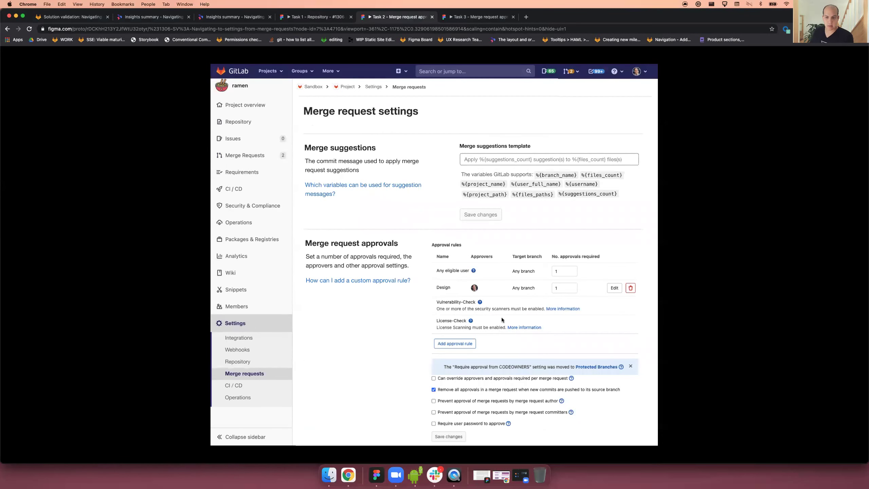
click(631, 288)
click(490, 282)
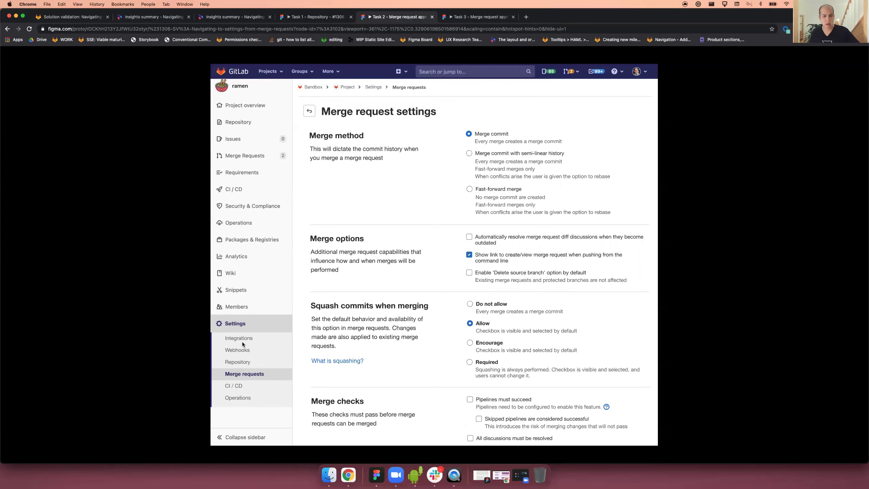
Review the sections of the General settings and of the separate Merge request settings page.
click(245, 324)
scroll(434, 291, down, 5)
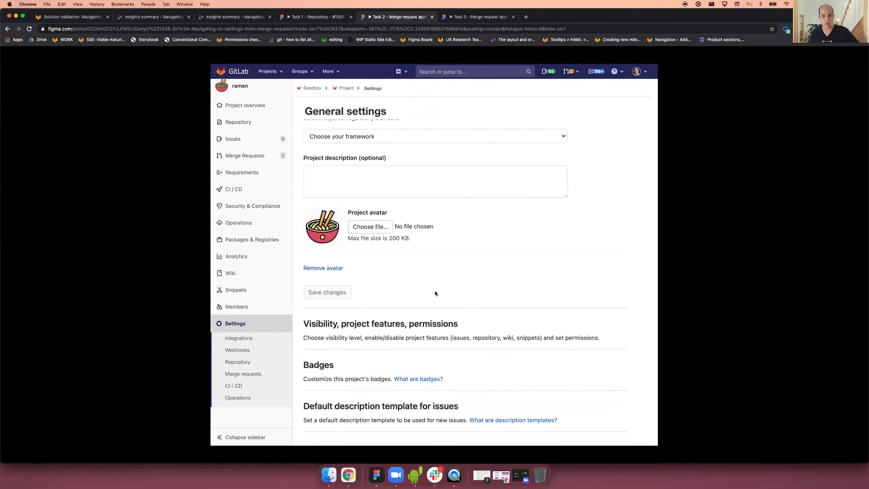
scroll(435, 294, down, 3)
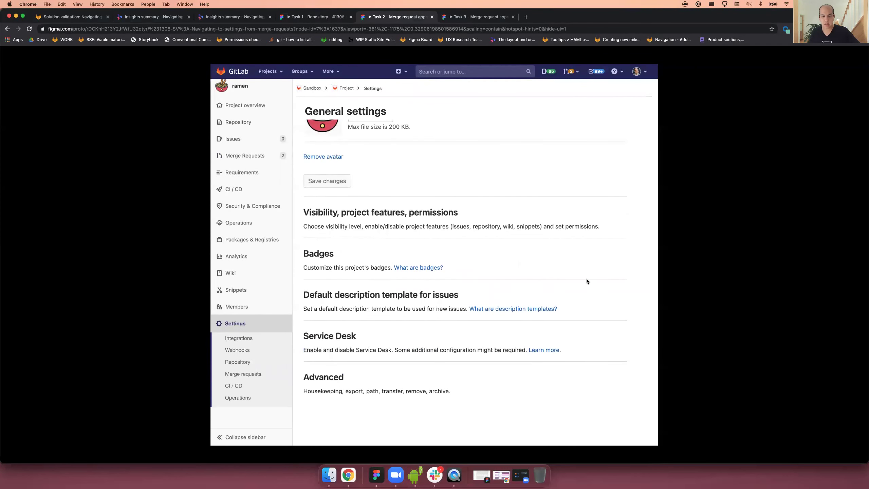
click(243, 373)
scroll(470, 318, down, 1)
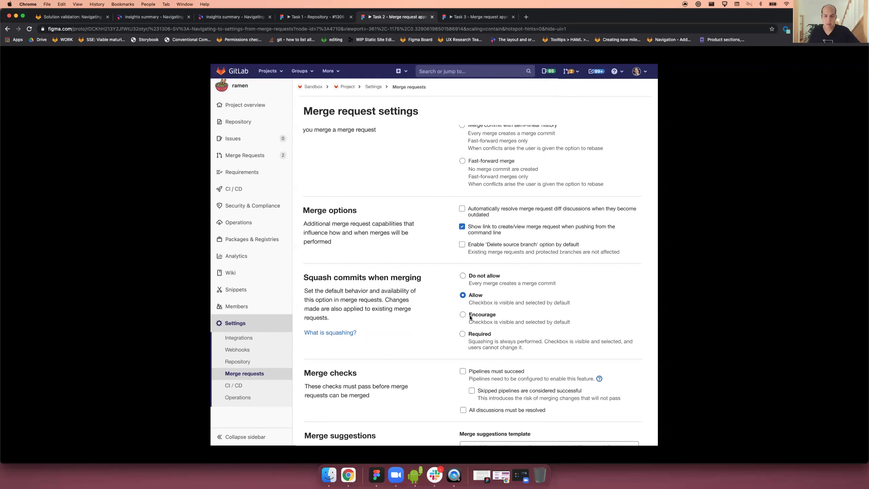
scroll(484, 356, down, 10)
scroll(484, 350, up, 12)
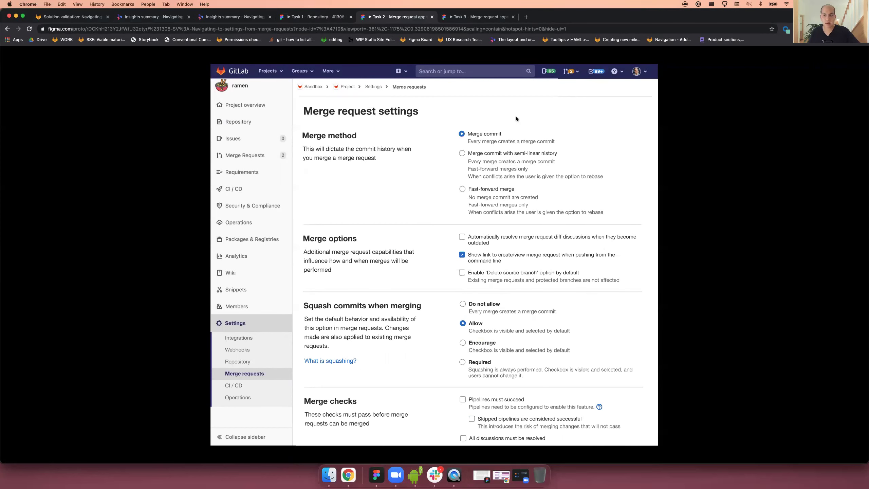
In the Task 3 prototype, try to reach the project's Settings from the merge request page and dismiss the popup.
click(466, 20)
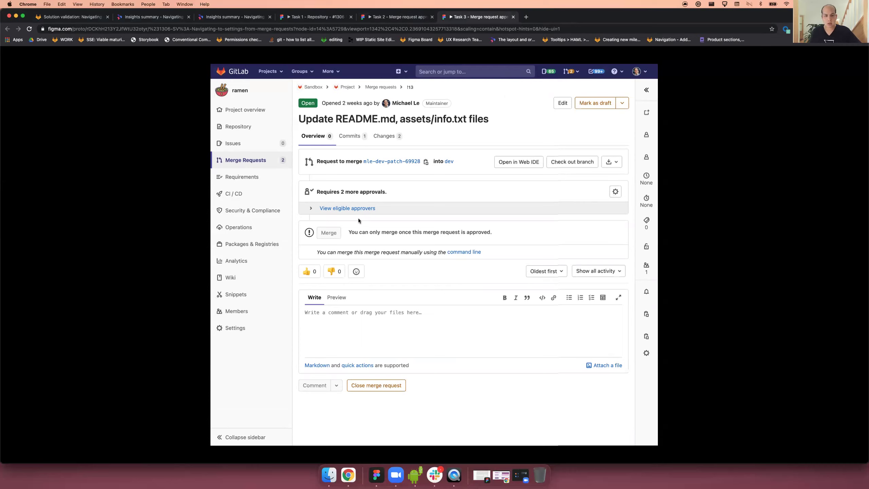
click(363, 209)
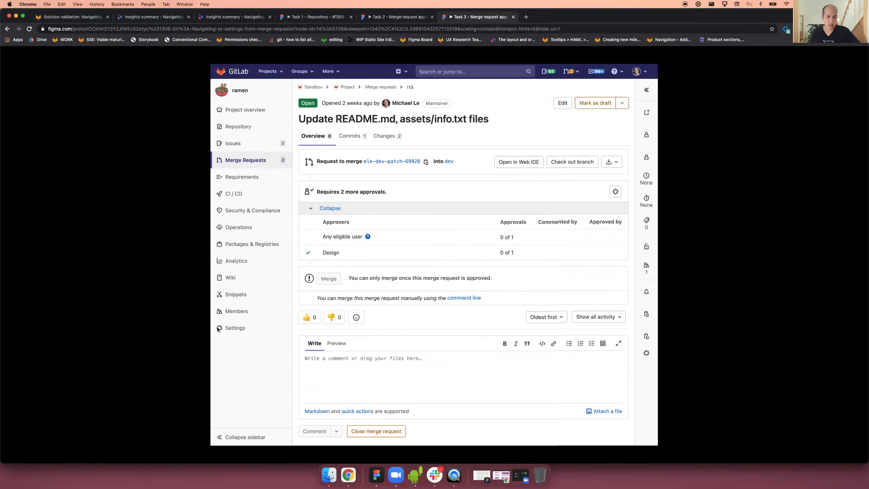
click(335, 210)
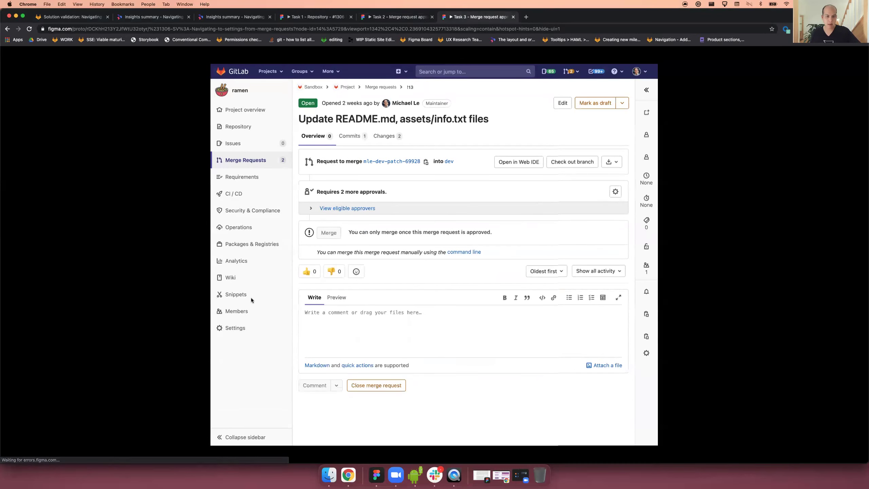
click(236, 327)
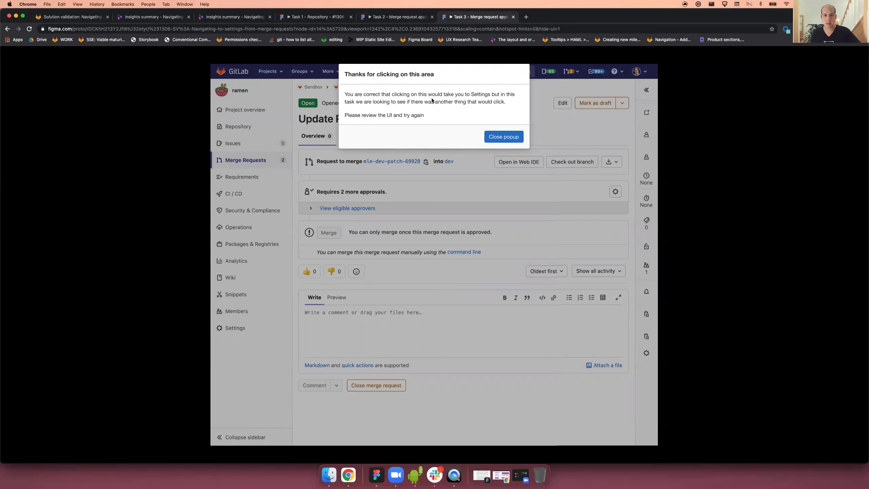
click(505, 136)
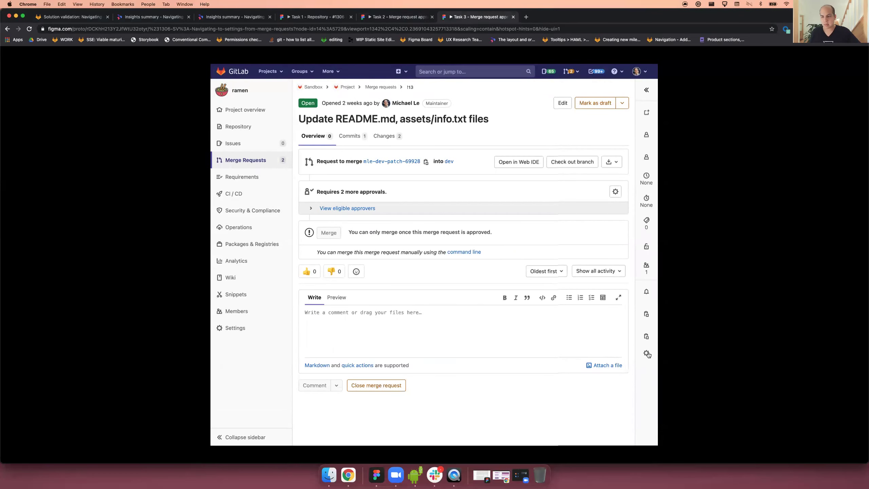
Rename the Design approval rule to Team member through the merge request's approval settings quick panel.
click(342, 207)
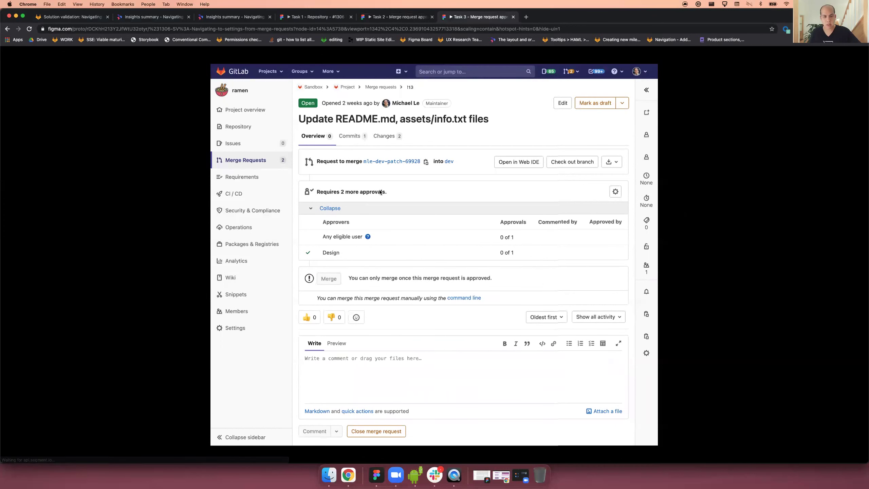
click(615, 192)
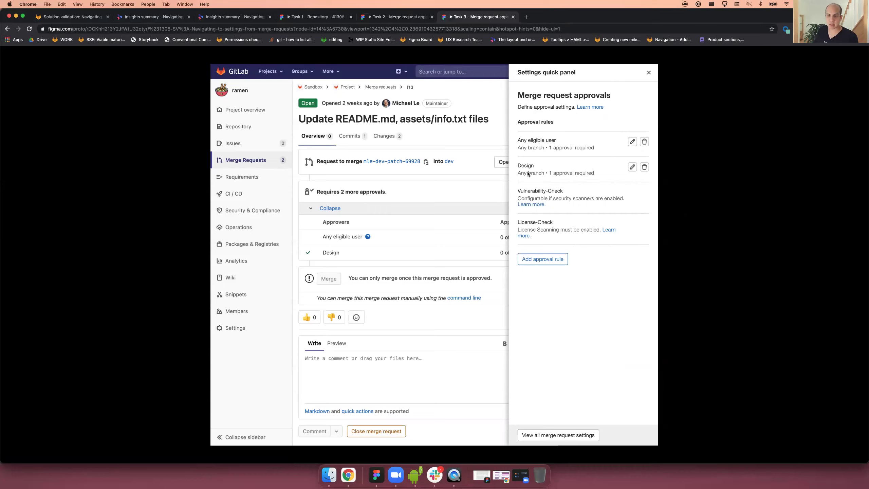
click(633, 169)
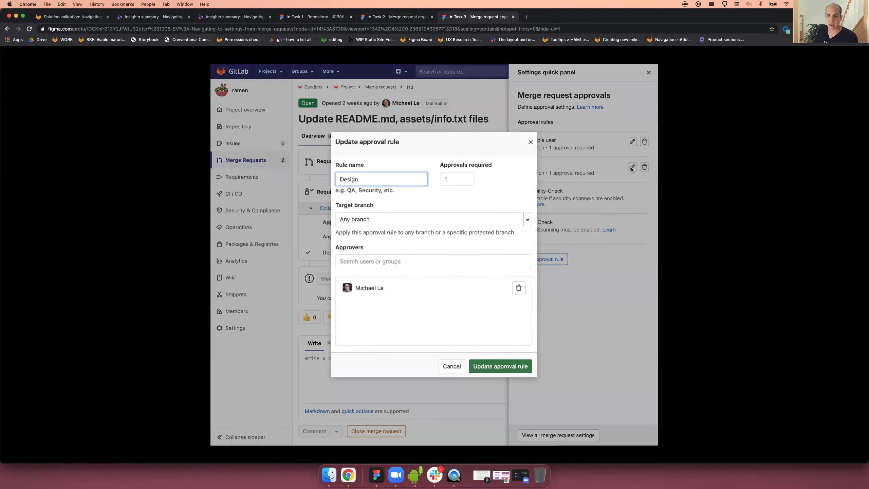
click(373, 179)
click(451, 366)
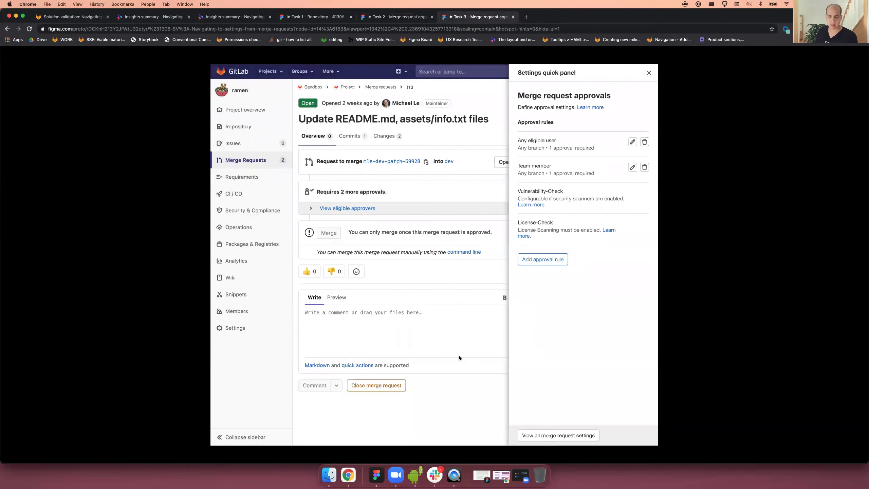